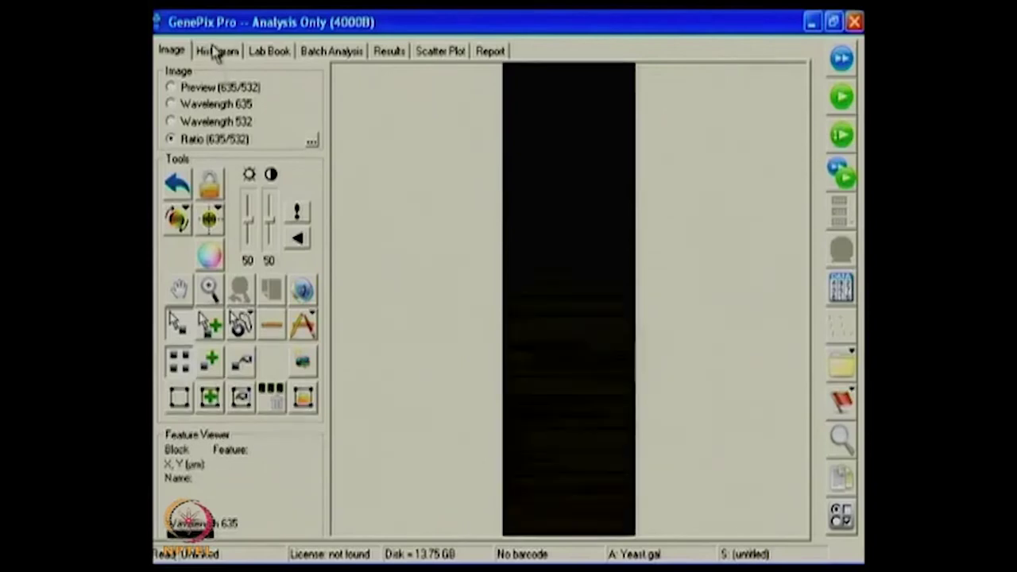
Review the Histogram, Lab Book, Batch Analysis, Results, Scatter Plot and Report views, and return to the Image view.
click(216, 53)
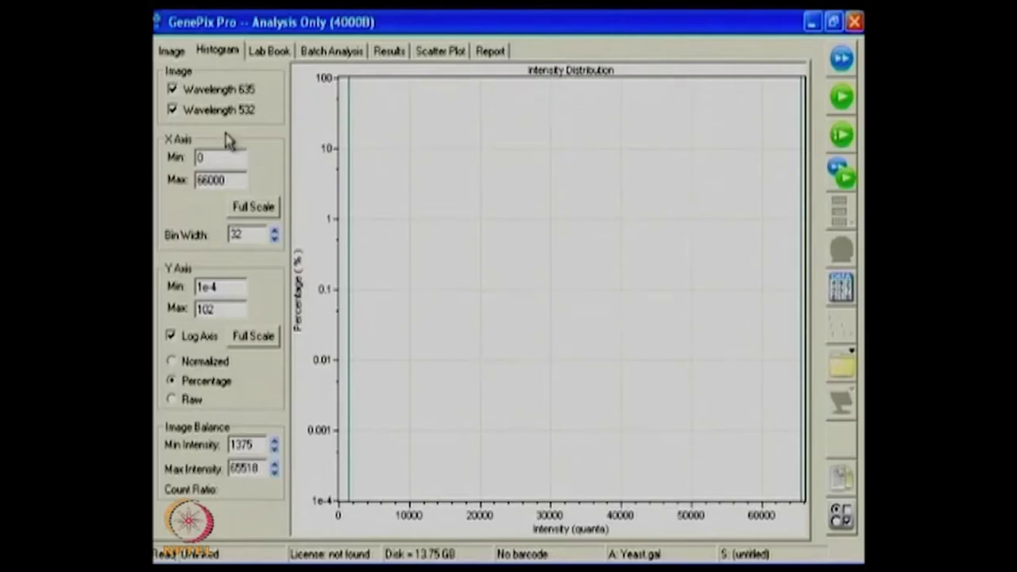
click(271, 52)
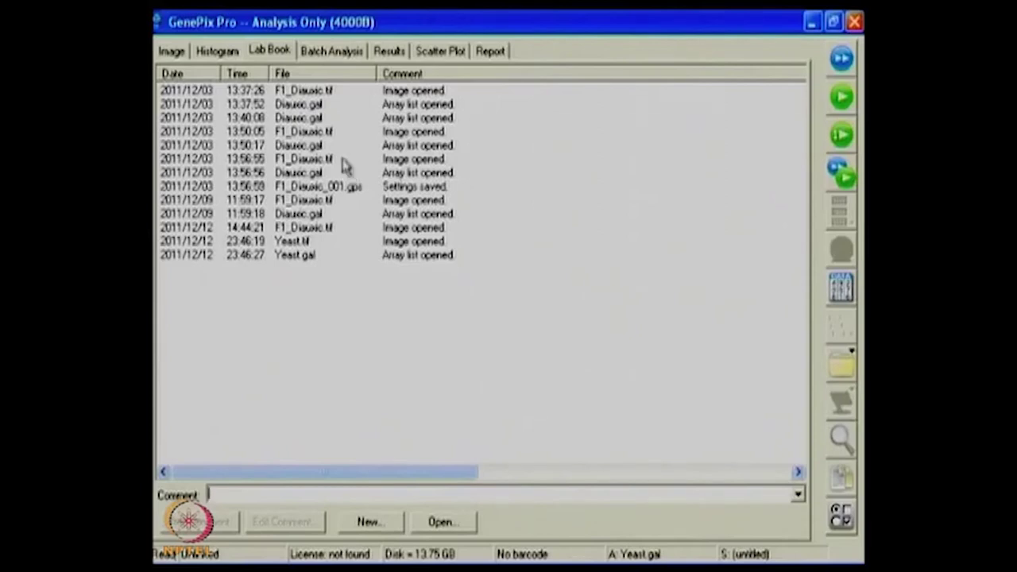
click(350, 52)
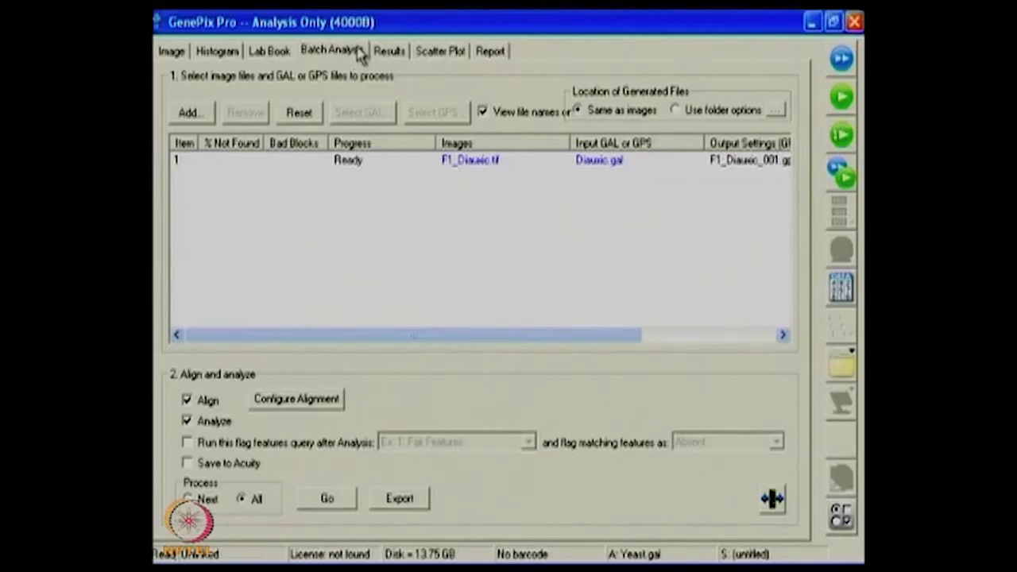
click(390, 49)
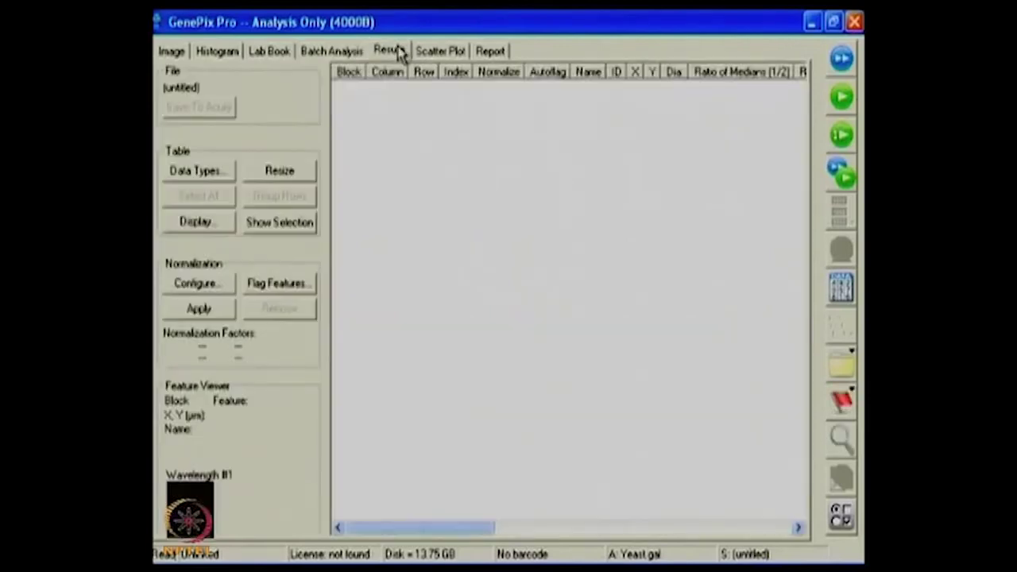
click(442, 52)
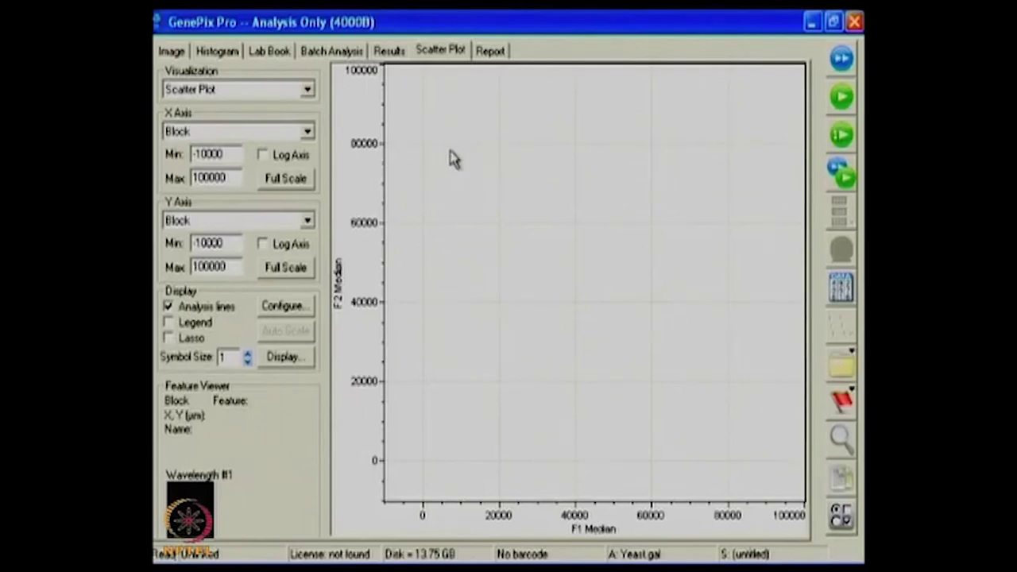
click(488, 54)
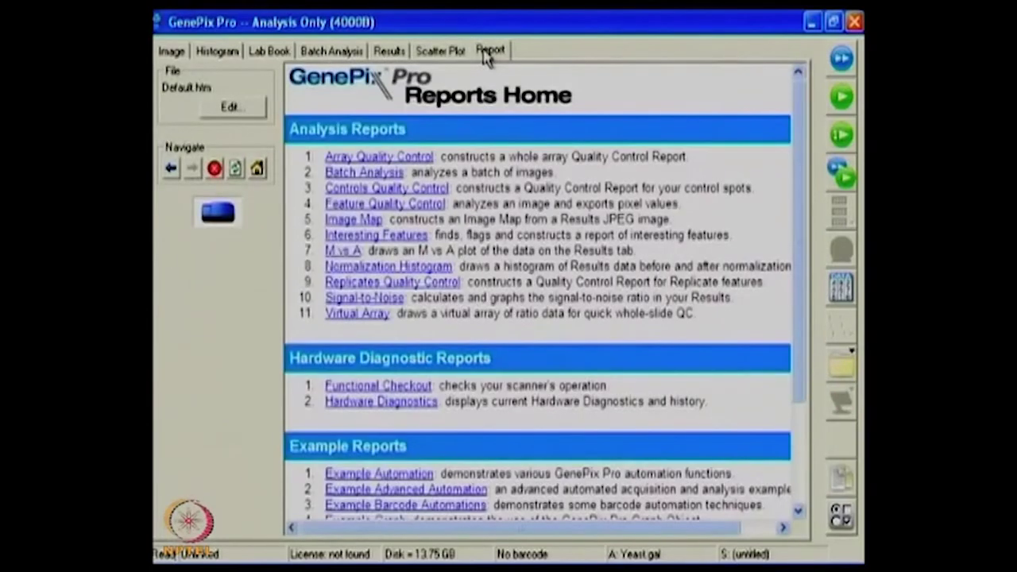
click(181, 54)
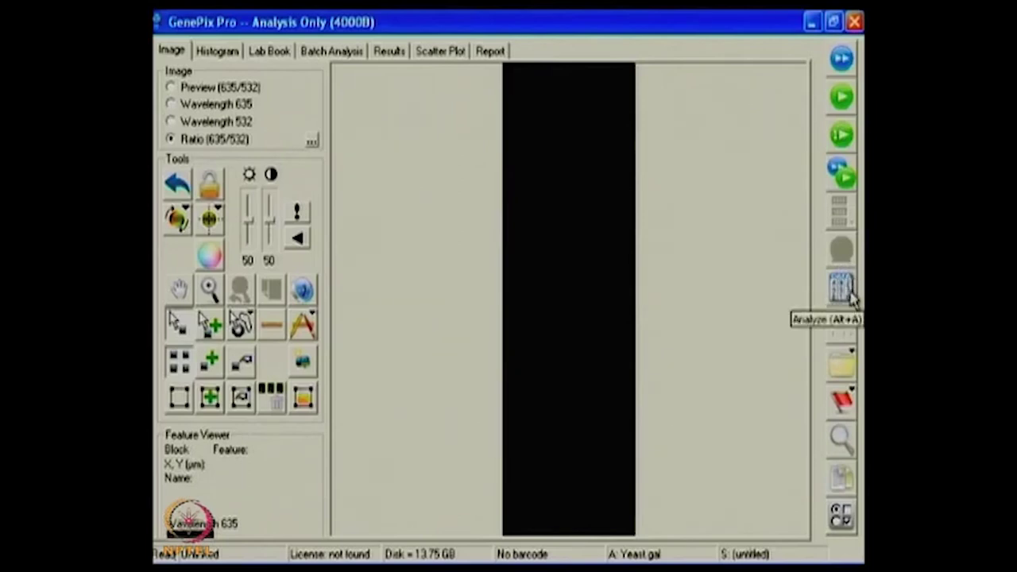
Look over the feature flagging commands, the Find settings and the alignment options without changing anything.
click(845, 404)
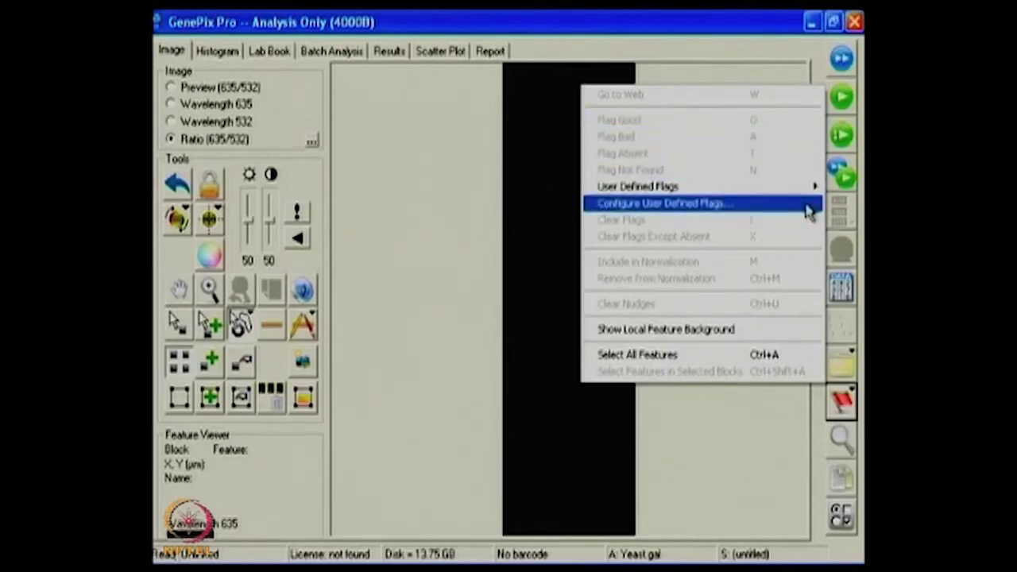
click(841, 444)
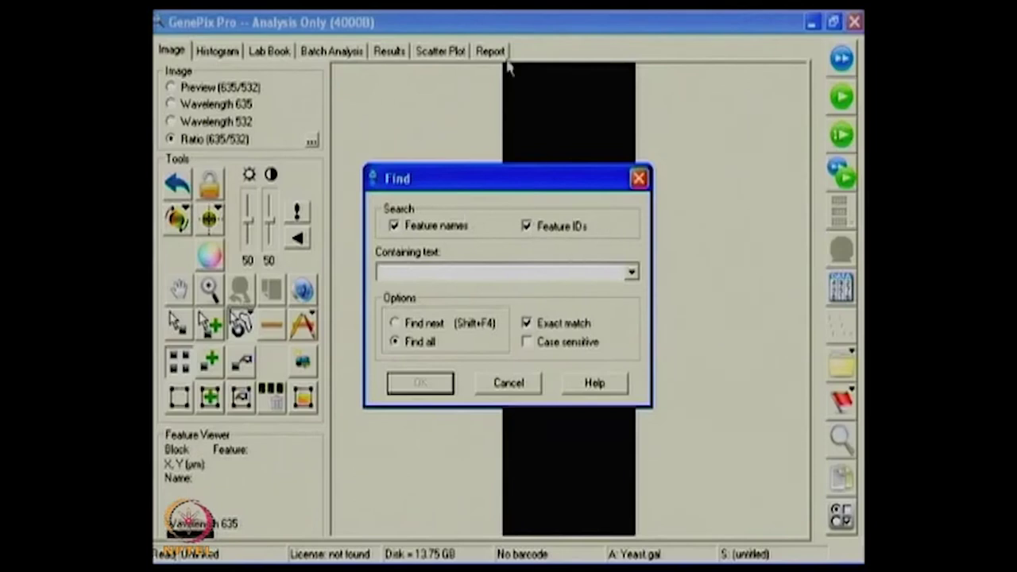
click(638, 179)
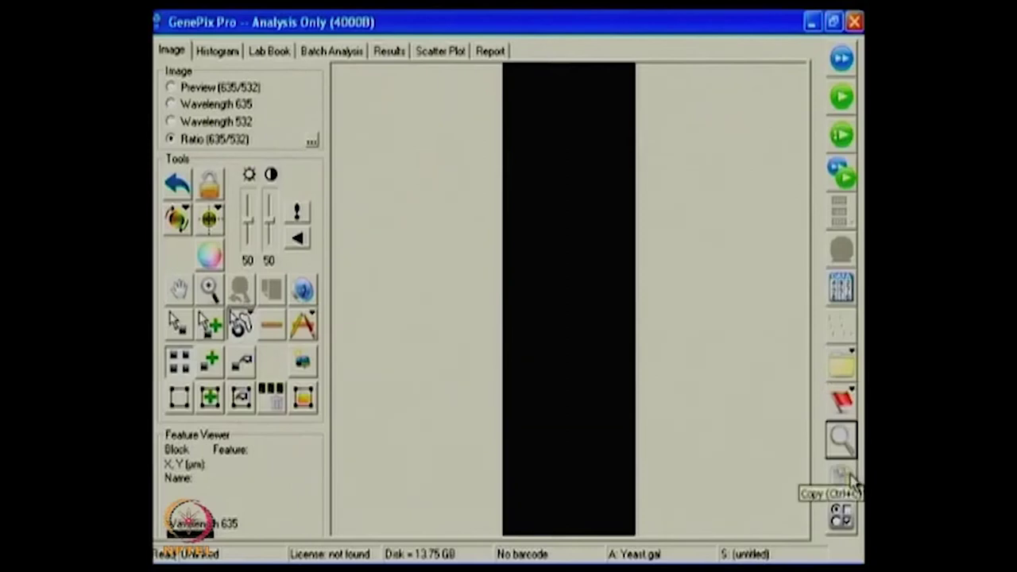
click(842, 517)
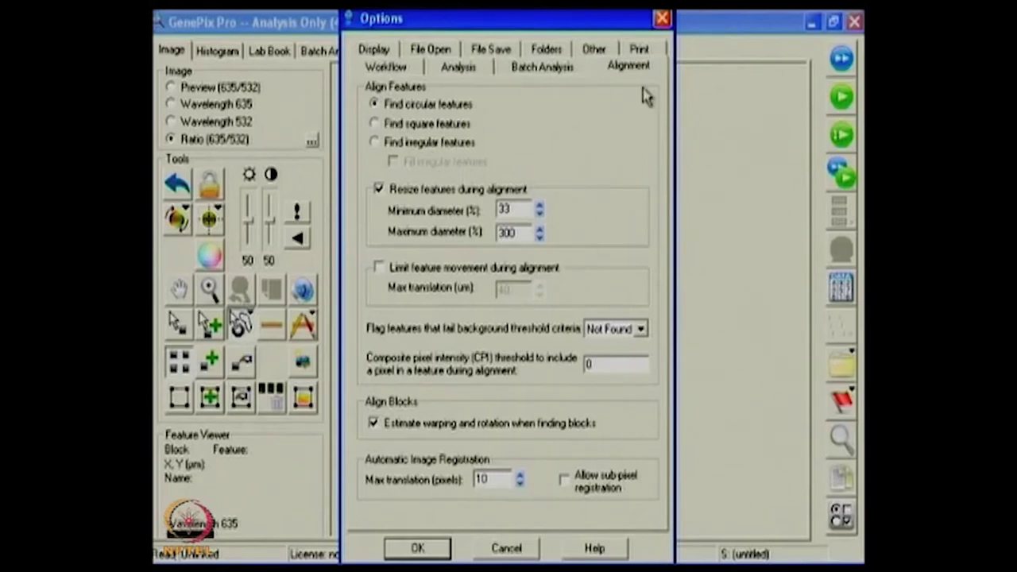
click(663, 18)
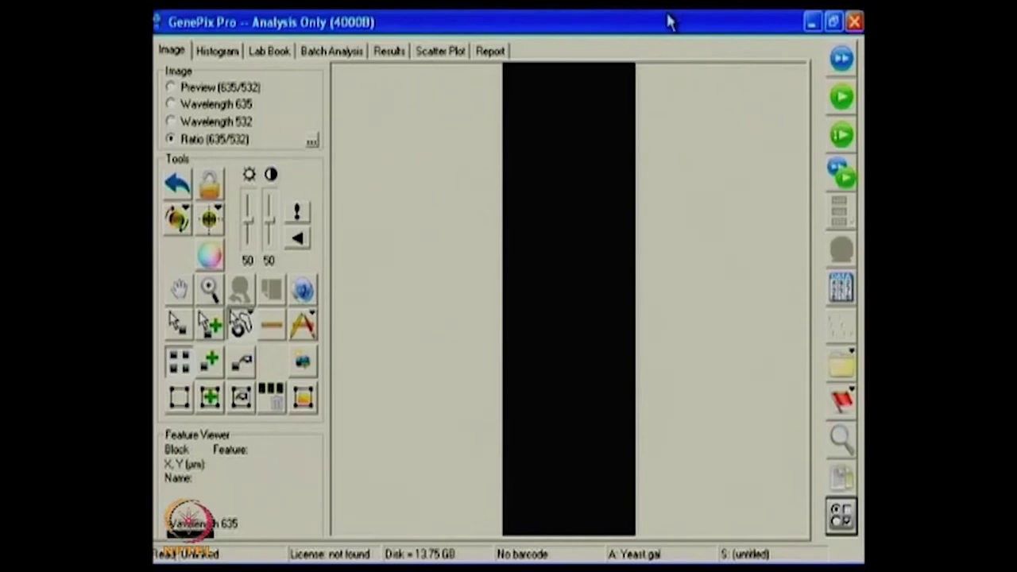
Start a data scan and enlarge the upper part of the ratio (635/532) image while it is acquired.
click(843, 105)
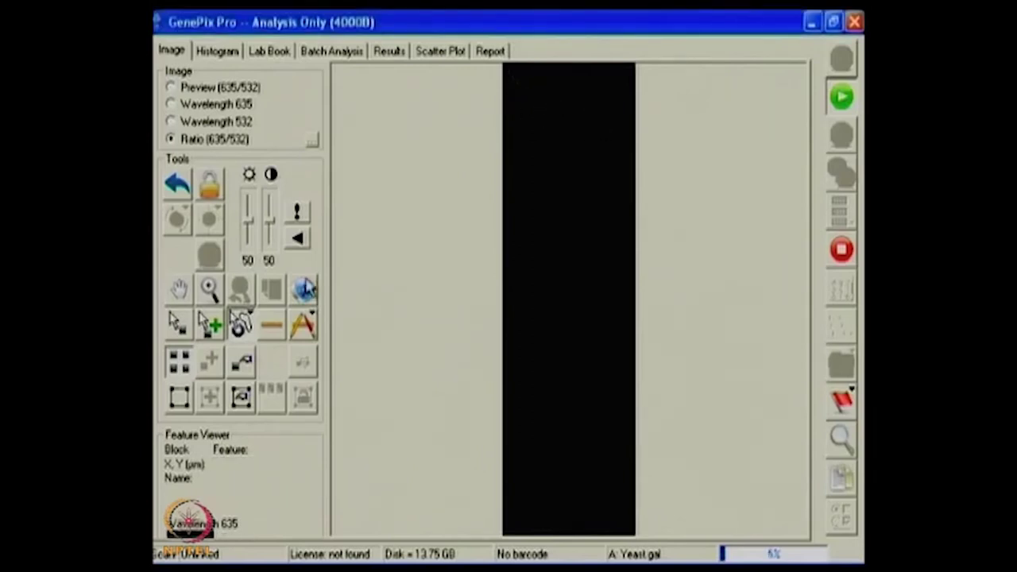
click(209, 289)
drag(513, 73, 664, 168)
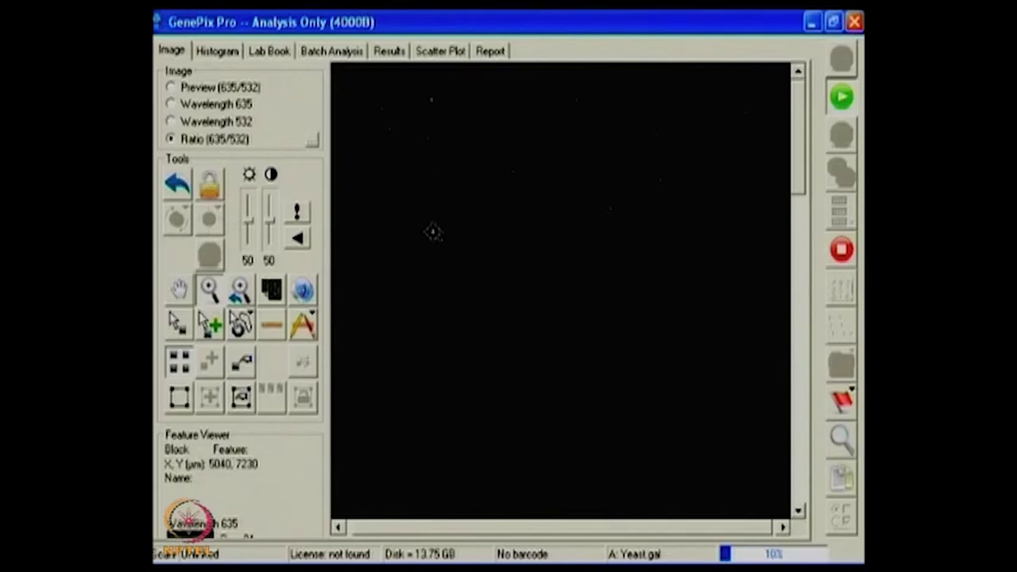
click(170, 140)
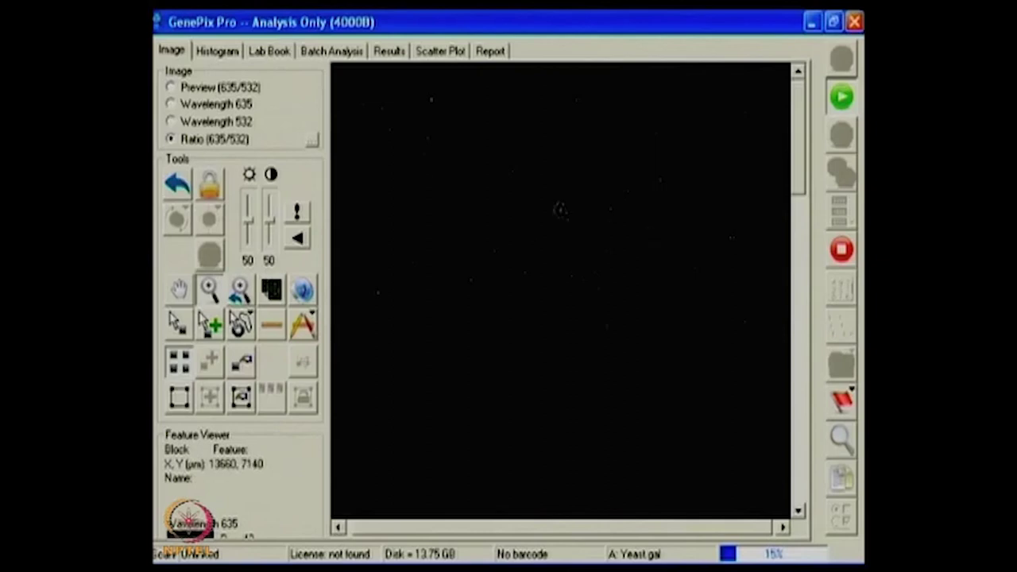
Compare the intensity histogram for wavelengths 635 and 532 with the image area being scanned, including the barcode region.
click(211, 52)
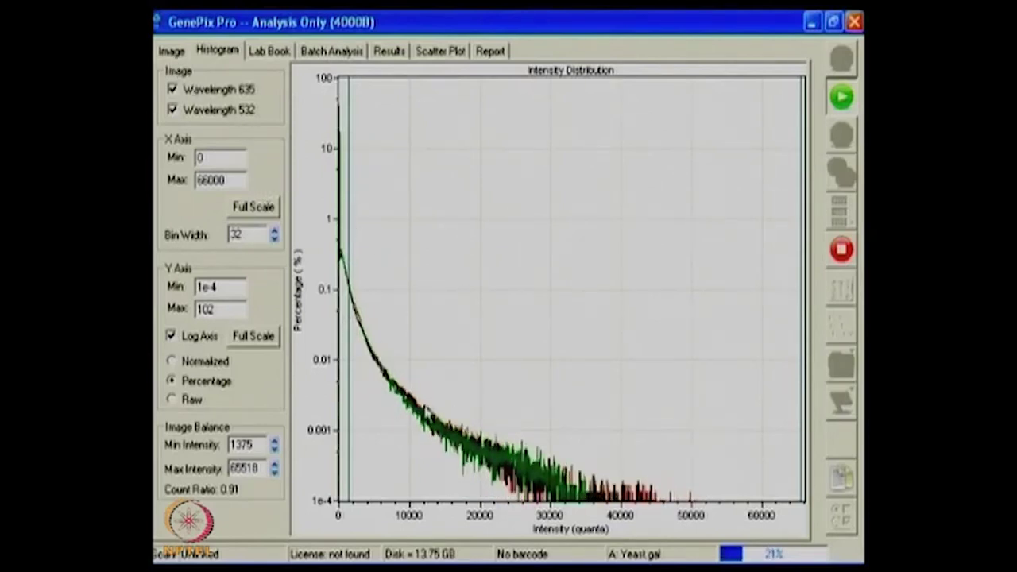
click(172, 52)
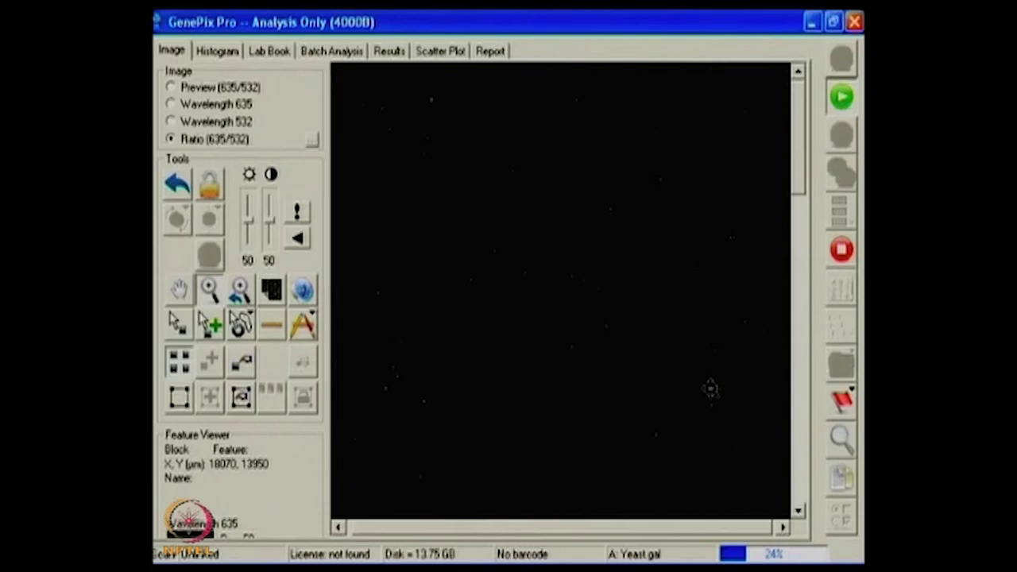
click(799, 509)
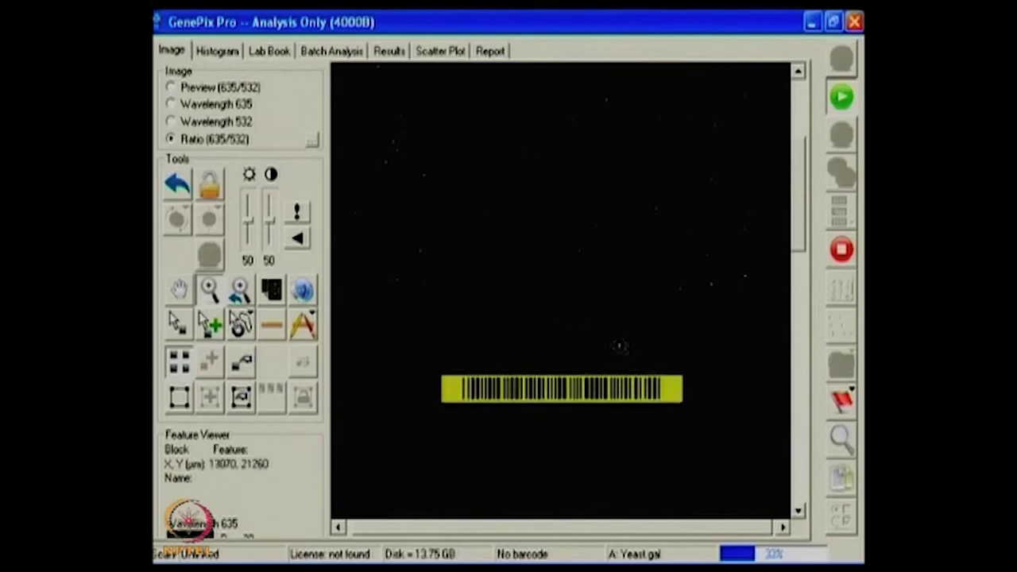
click(217, 51)
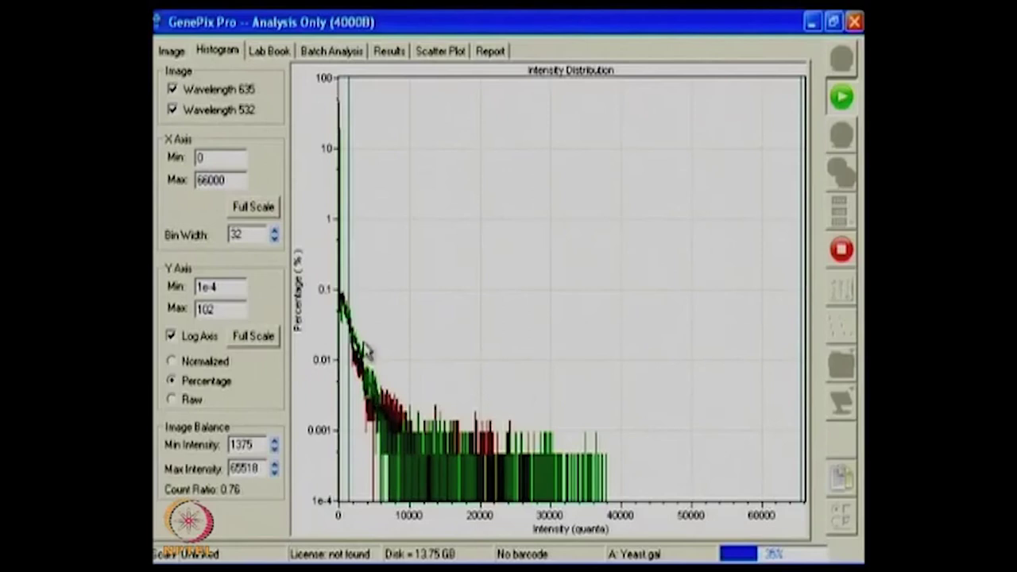
click(167, 52)
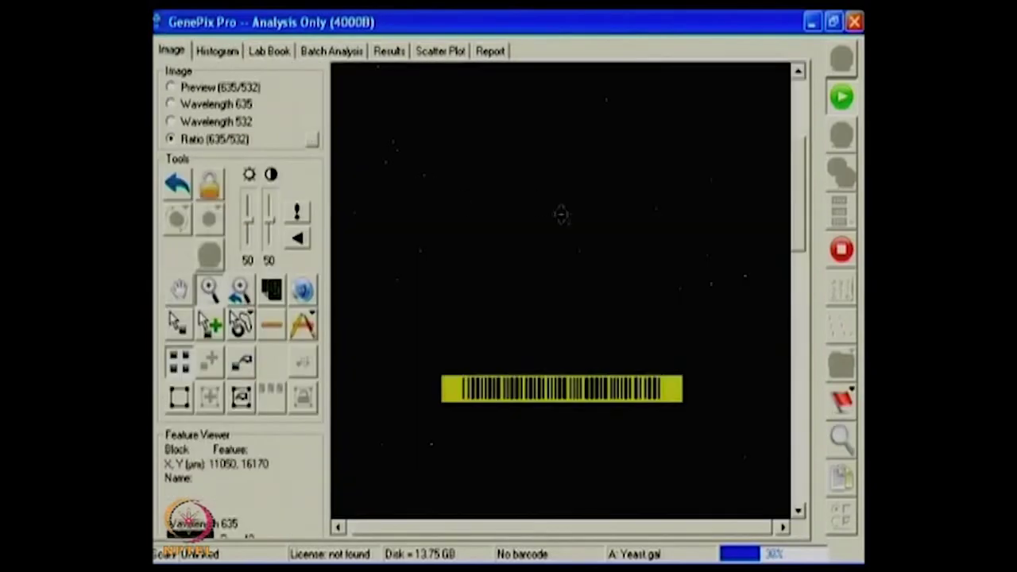
Inspect the scanned area below the barcode and stop the running scan.
scroll(787, 205, down, 3)
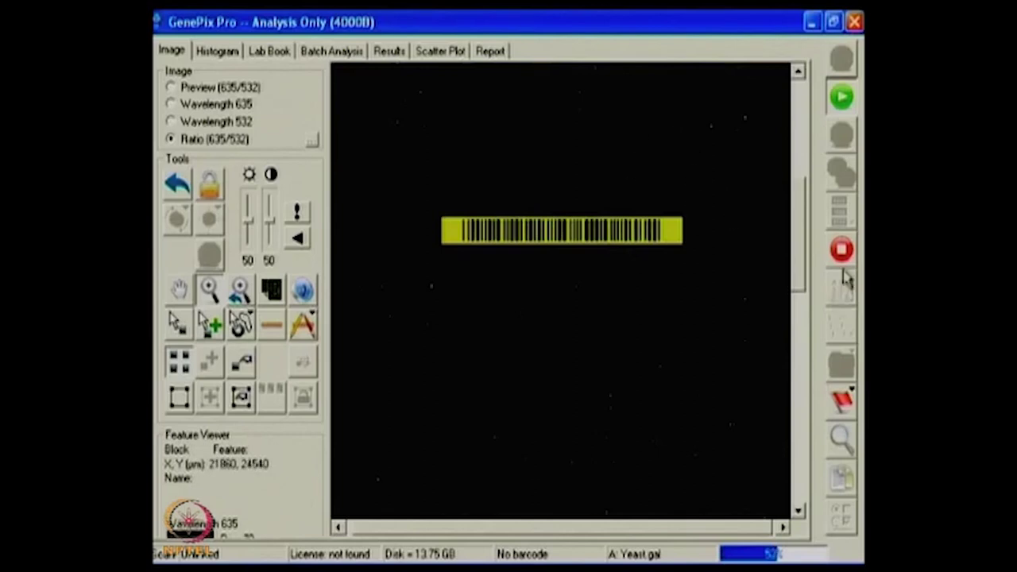
drag(799, 212, 798, 302)
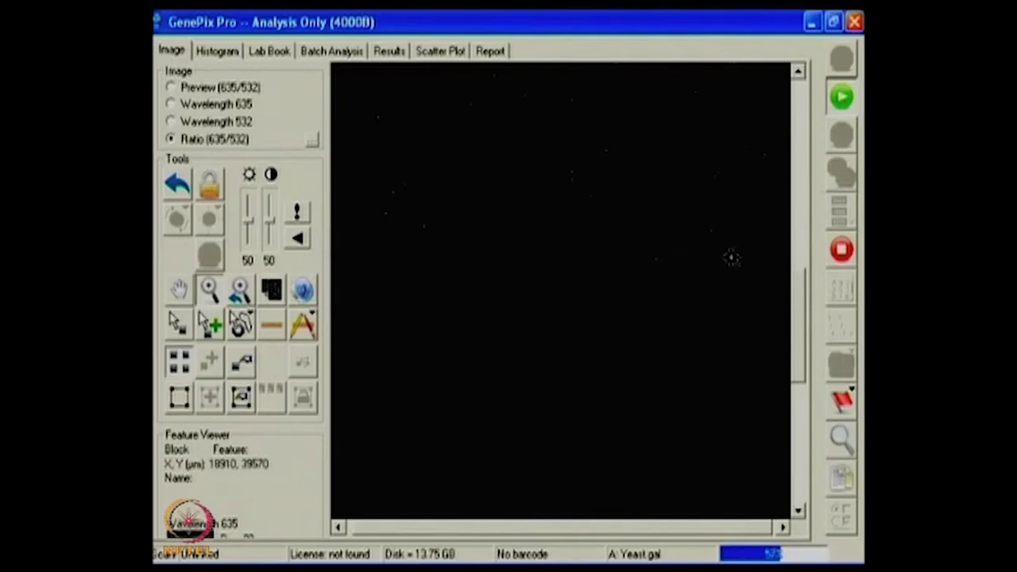
click(842, 251)
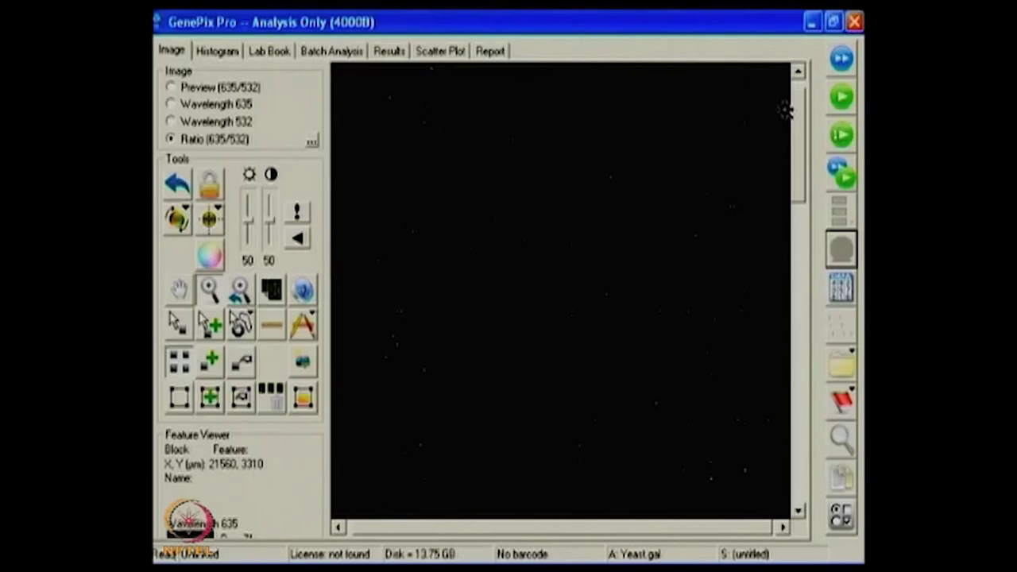
Open the image file Yeast.tif from the MDC DATA folder, discarding the existing scanned images.
click(844, 357)
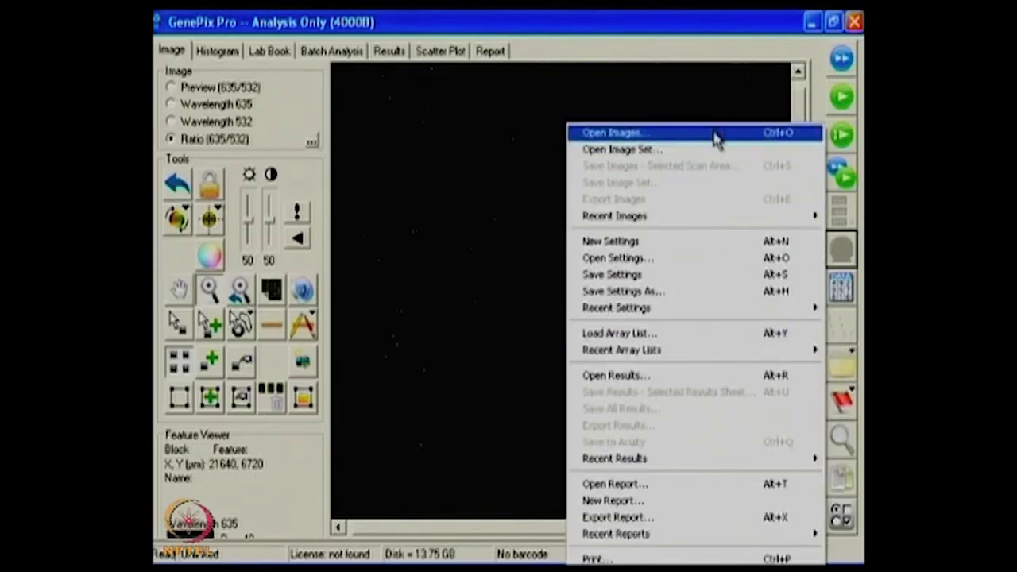
click(715, 135)
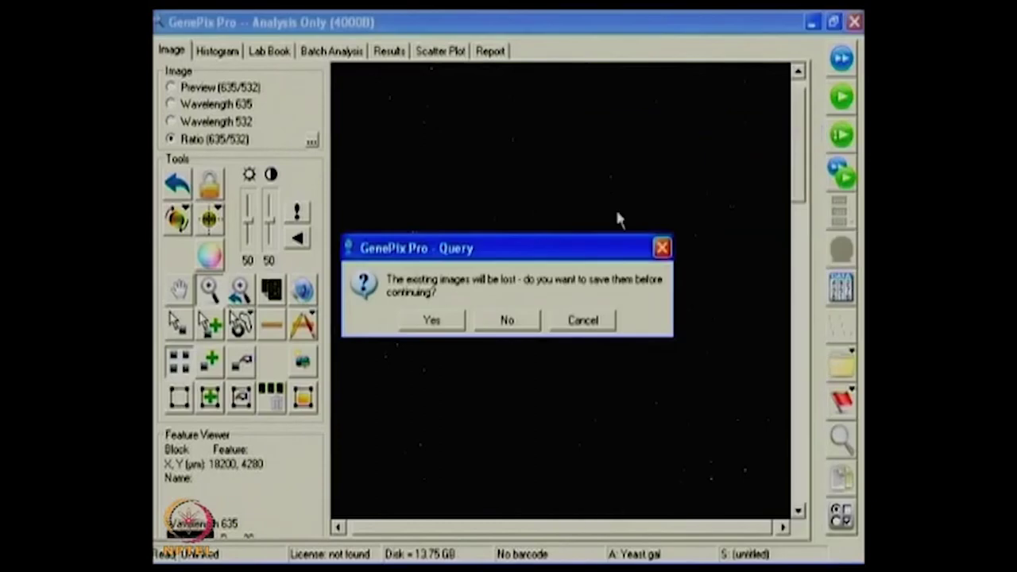
click(505, 322)
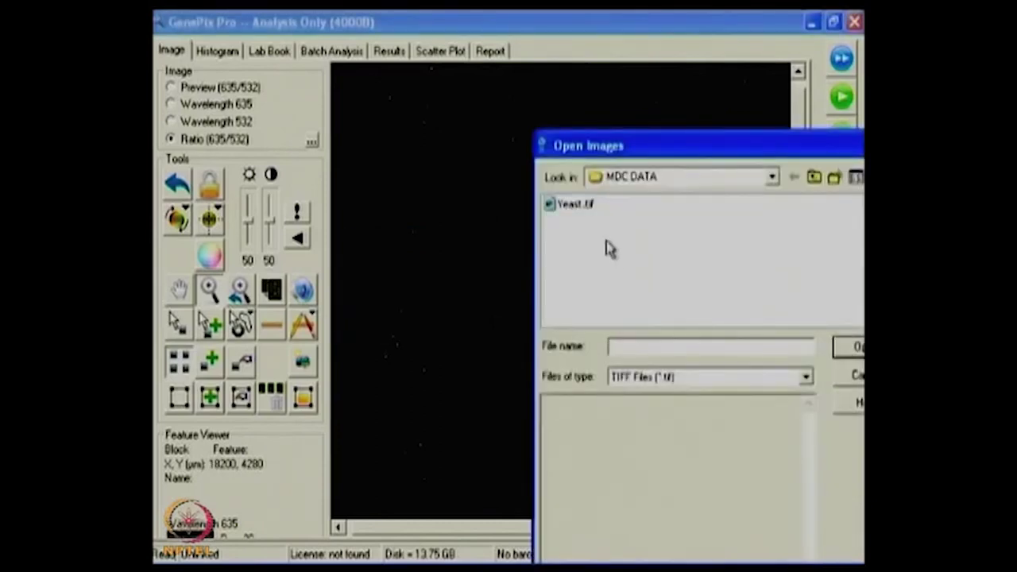
click(579, 208)
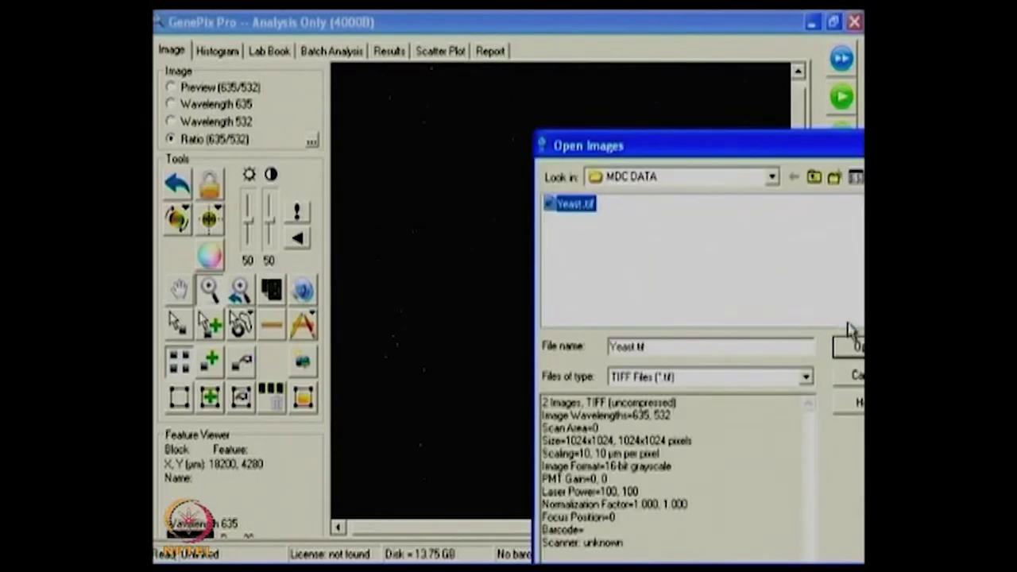
click(849, 347)
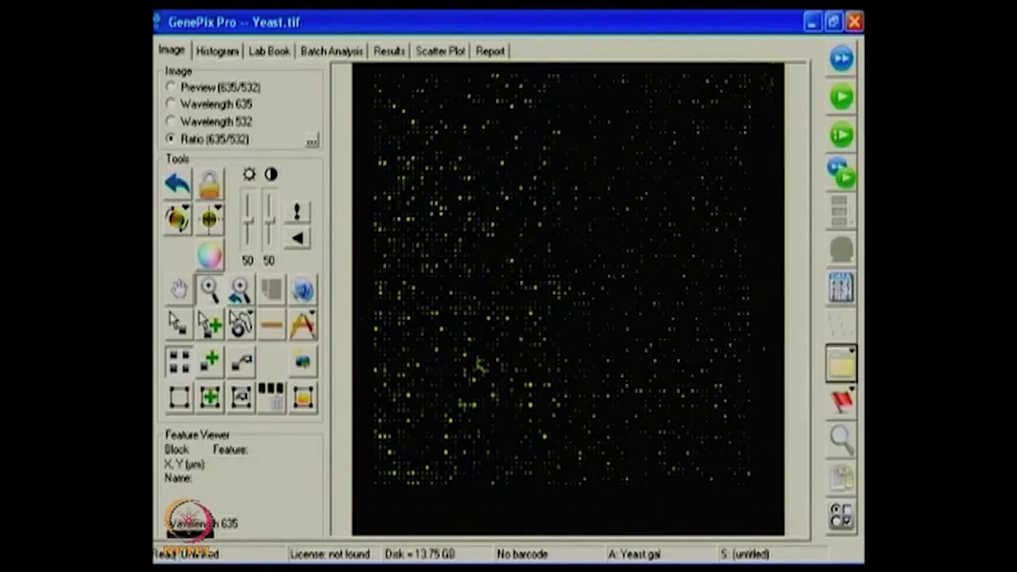
Load the array list Yeast.gal from the MDC DATA folder onto the yeast image.
click(845, 361)
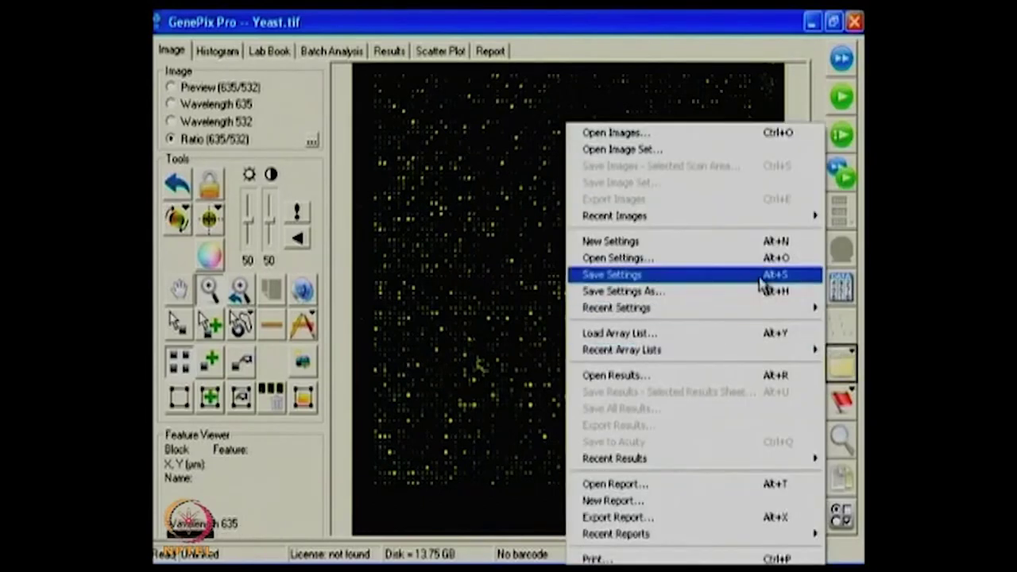
click(678, 334)
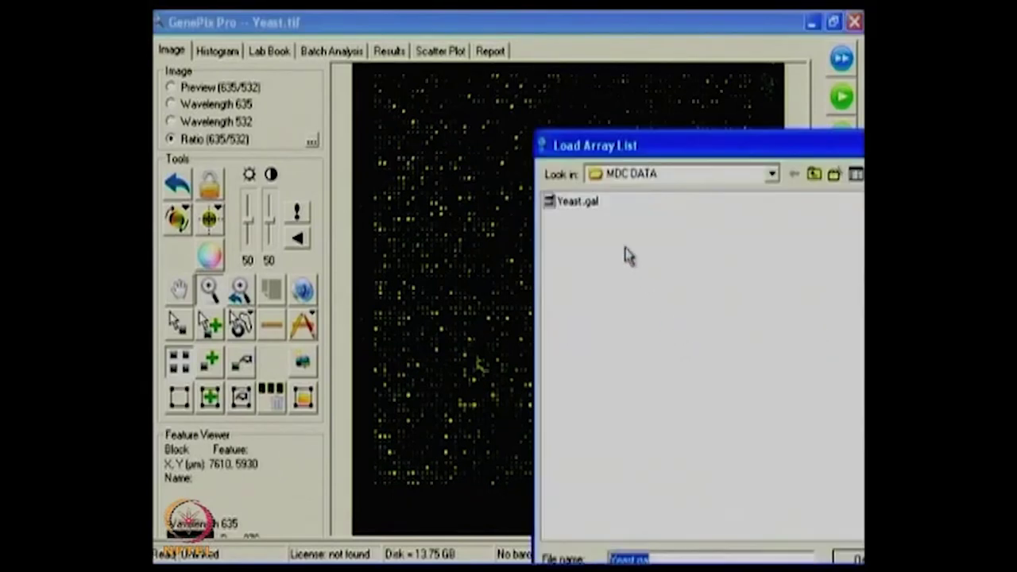
click(583, 204)
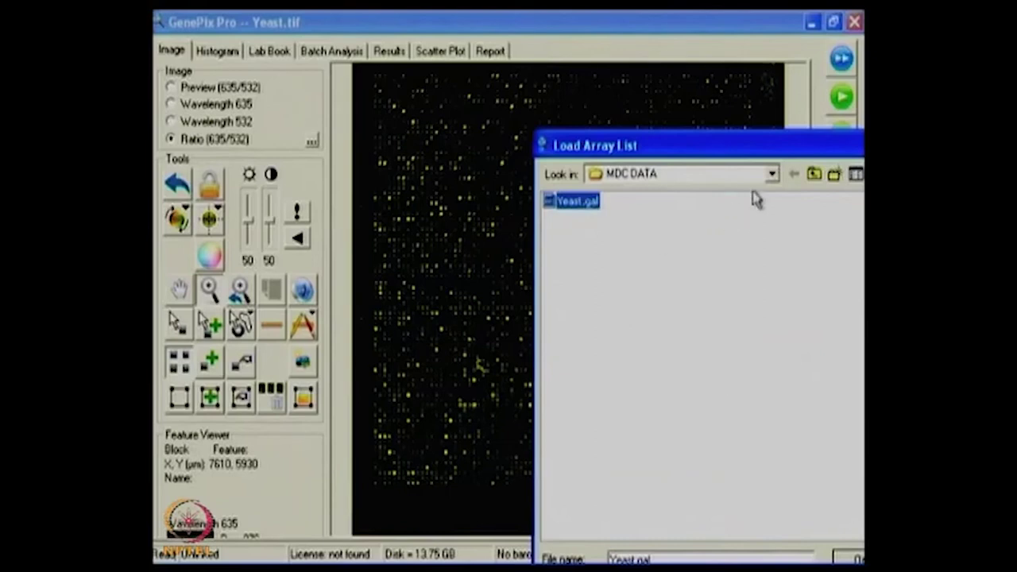
drag(766, 148, 642, 131)
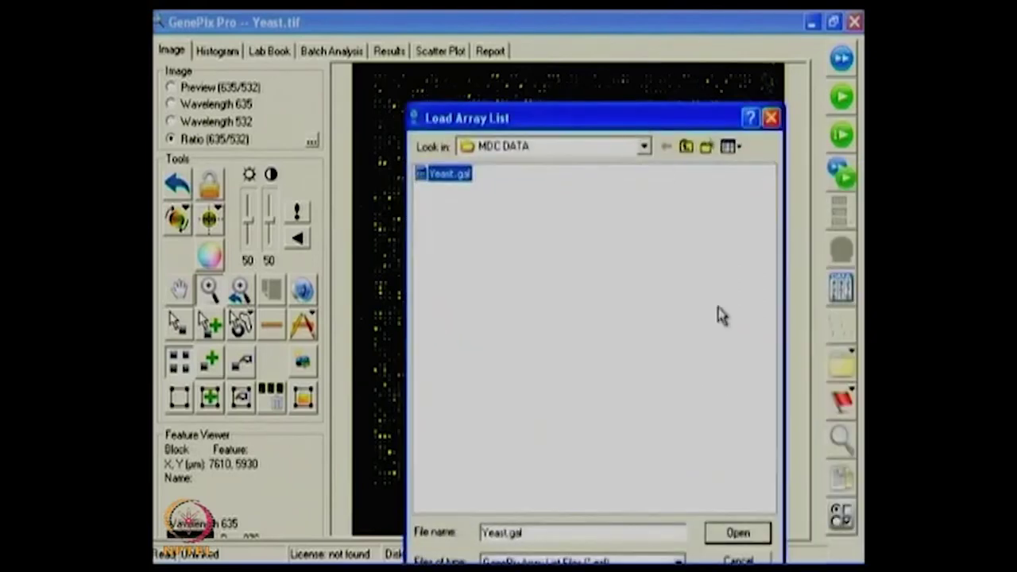
click(736, 533)
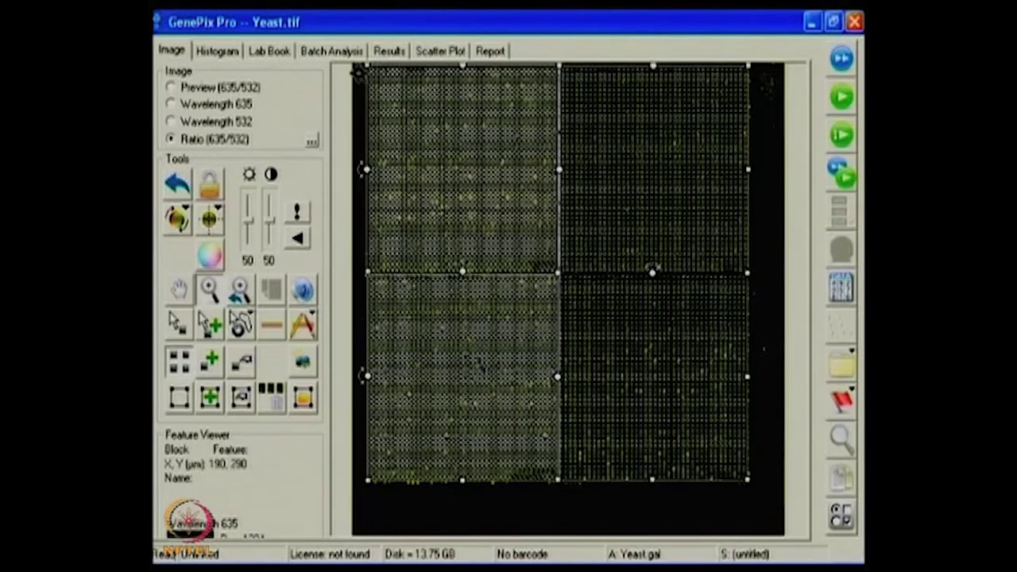
Examine how the feature circles line up with the spots at the upper-left corner of block 1.
drag(359, 71, 468, 177)
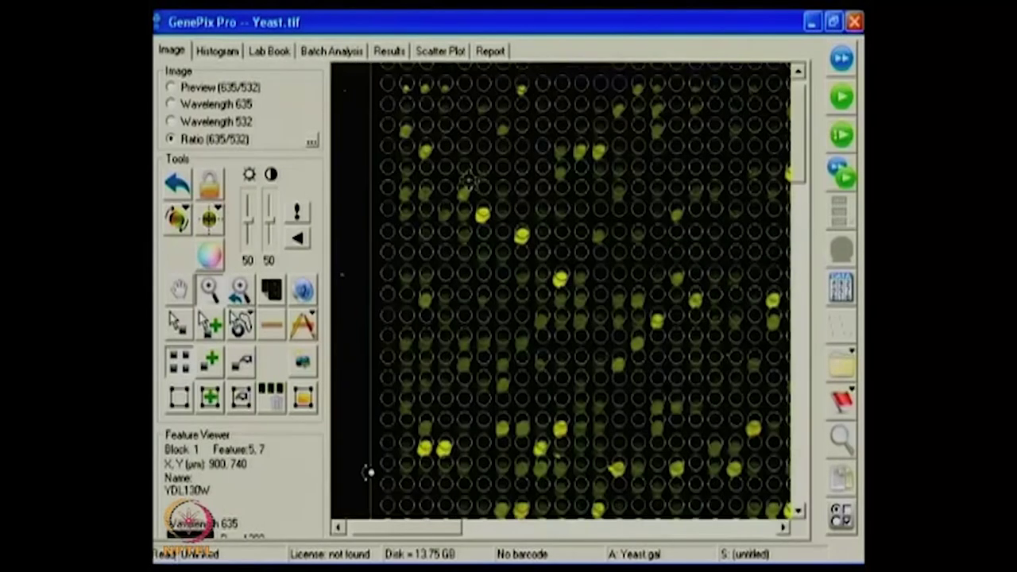
scroll(798, 143, up, 1)
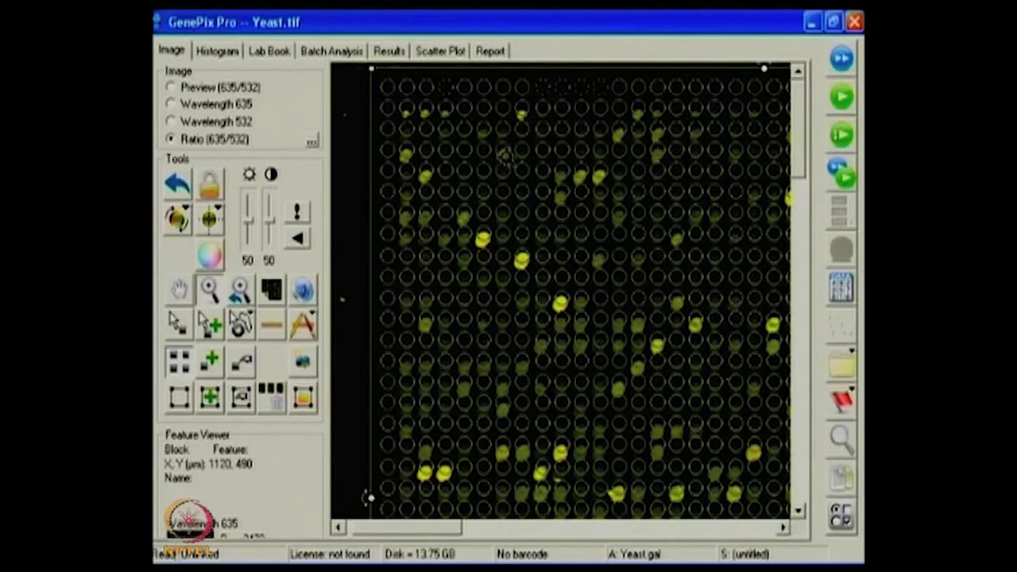
Move the blocks roughly onto the yeast spots and run Find Array, Find All Blocks, Align Features.
click(369, 497)
click(177, 324)
drag(424, 152, 459, 205)
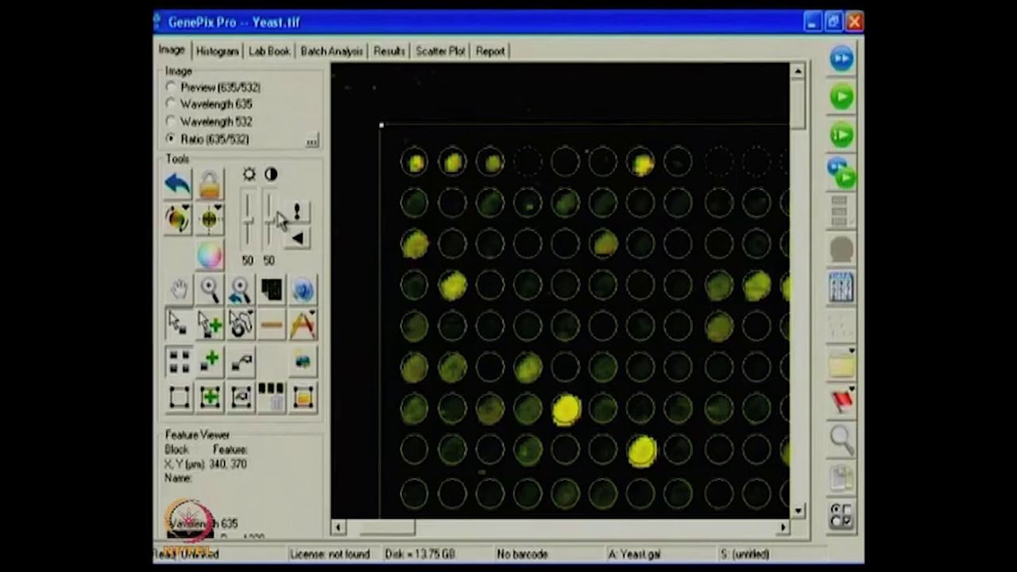
click(217, 225)
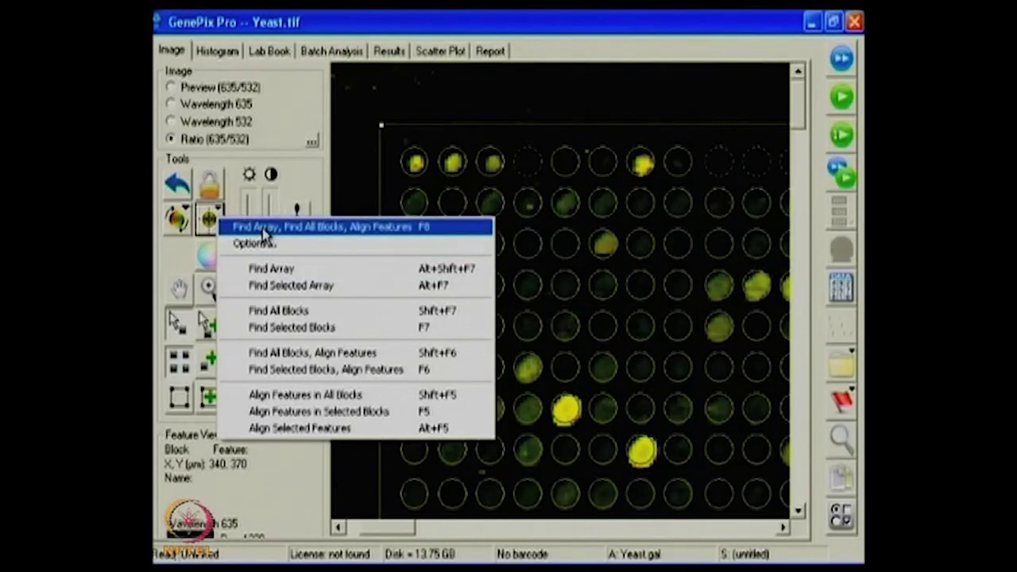
click(264, 229)
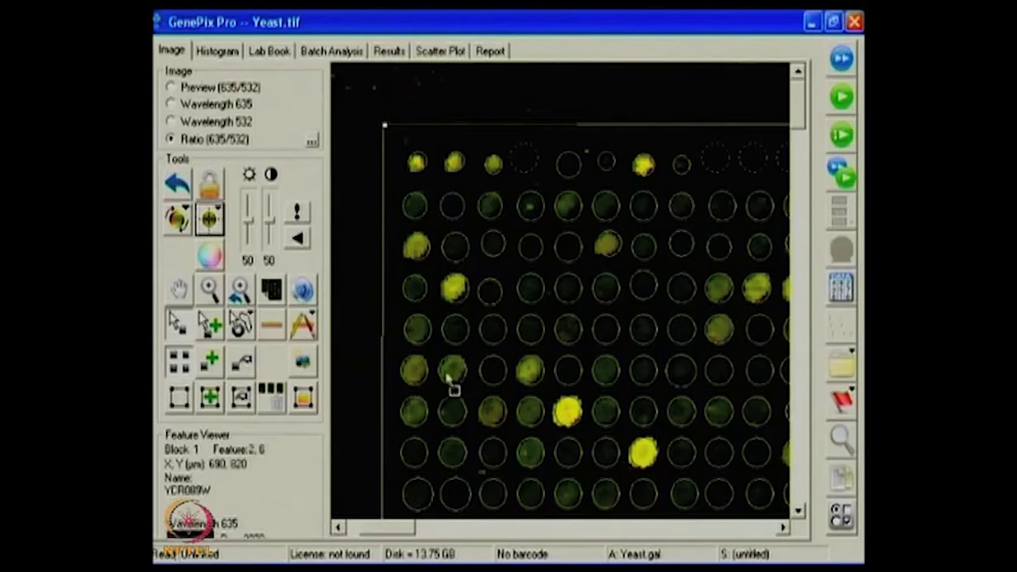
Undo the last block change and manually reposition the blocks so the feature circles sit over the spots.
click(177, 189)
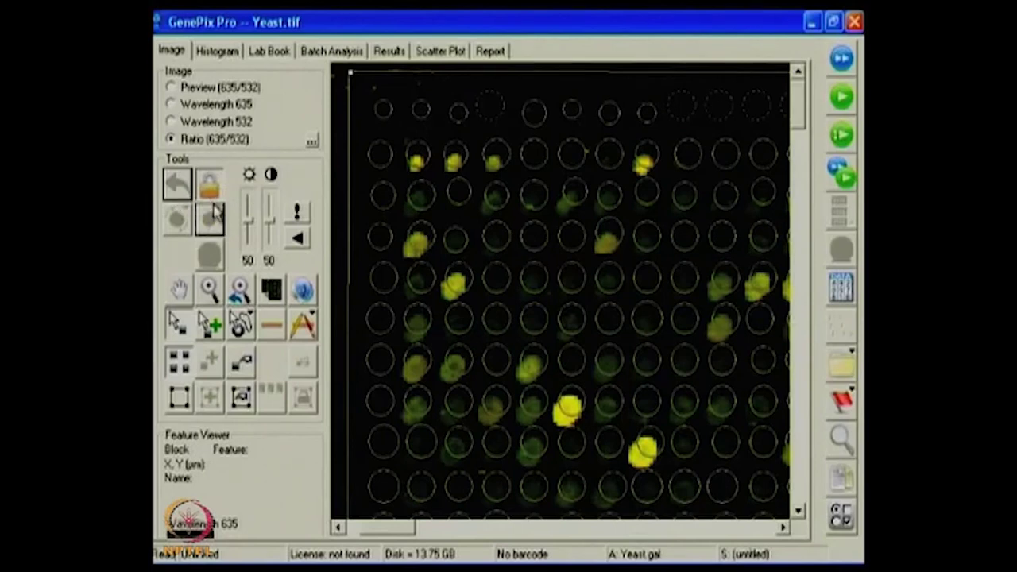
drag(479, 209, 516, 277)
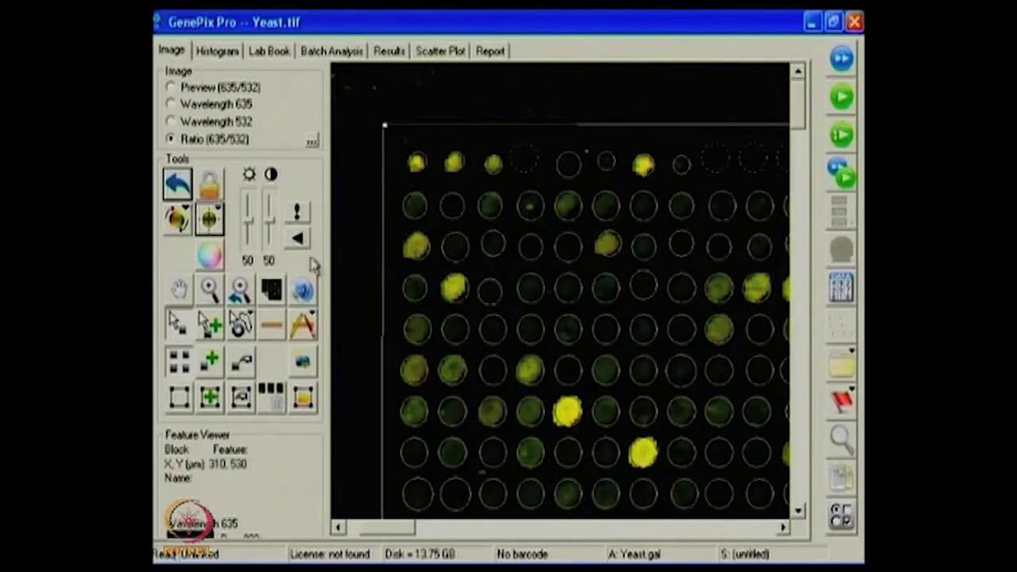
drag(454, 254, 477, 256)
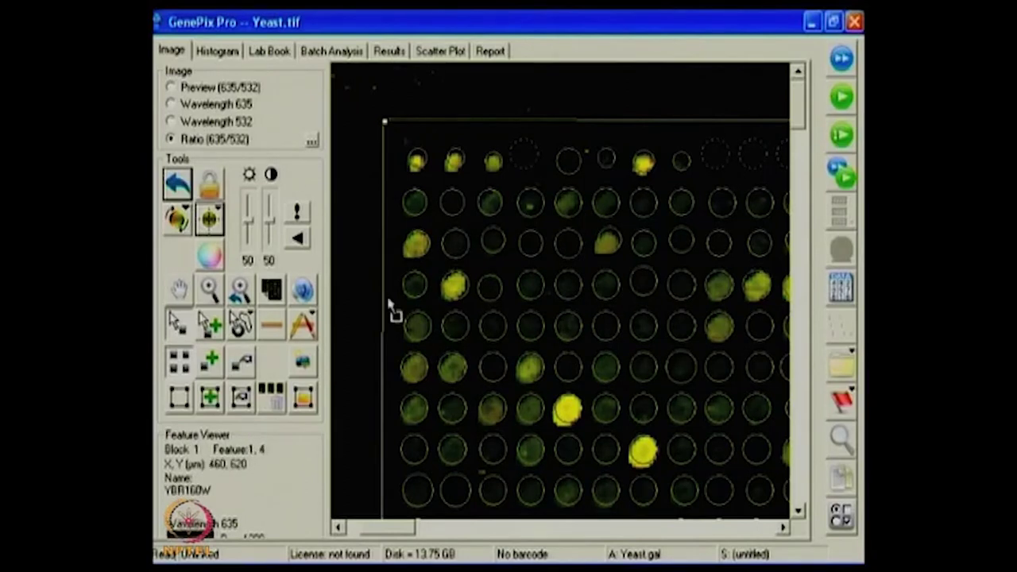
Analyze the aligned yeast array and review the 635 and 532 intensity columns in the results table.
click(240, 294)
click(243, 300)
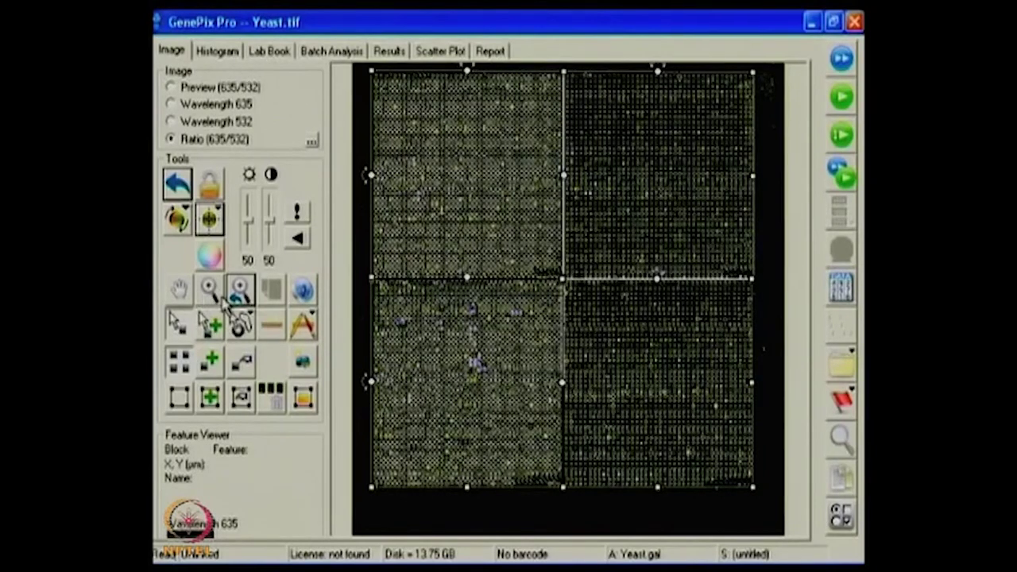
click(389, 50)
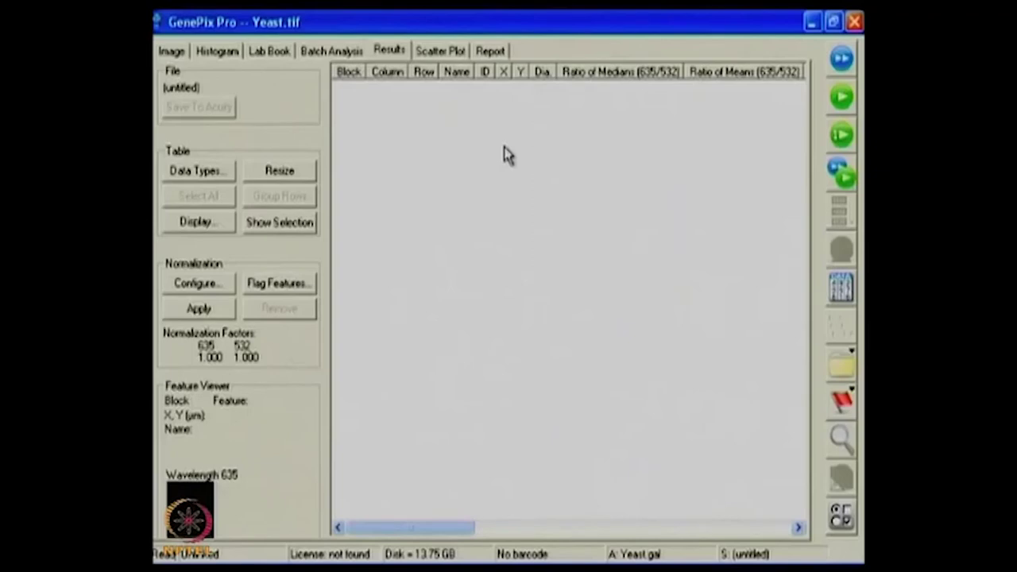
click(842, 287)
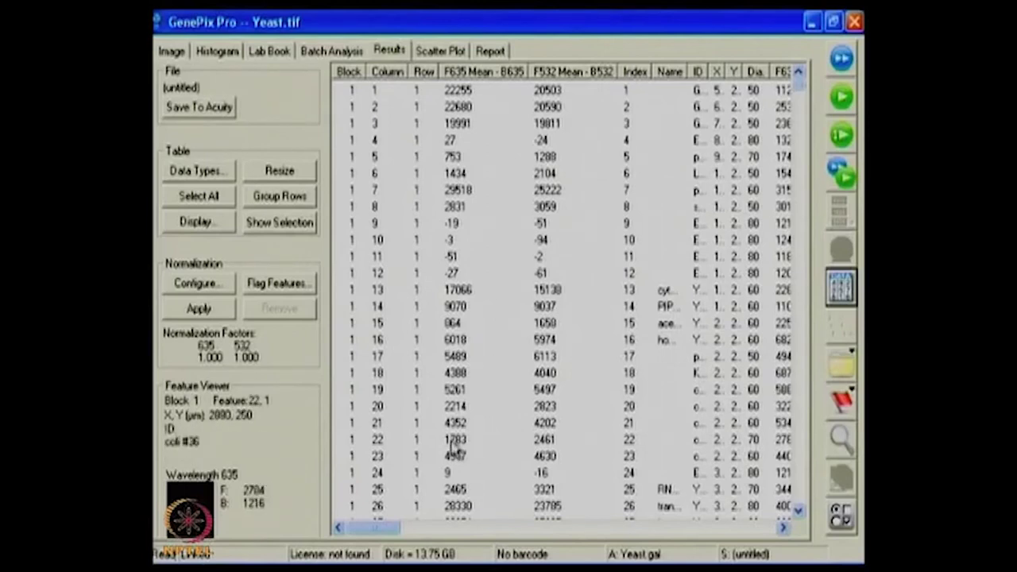
mouse_move(382, 526)
mouse_down()
mouse_move(395, 531)
mouse_move(378, 529)
mouse_up()
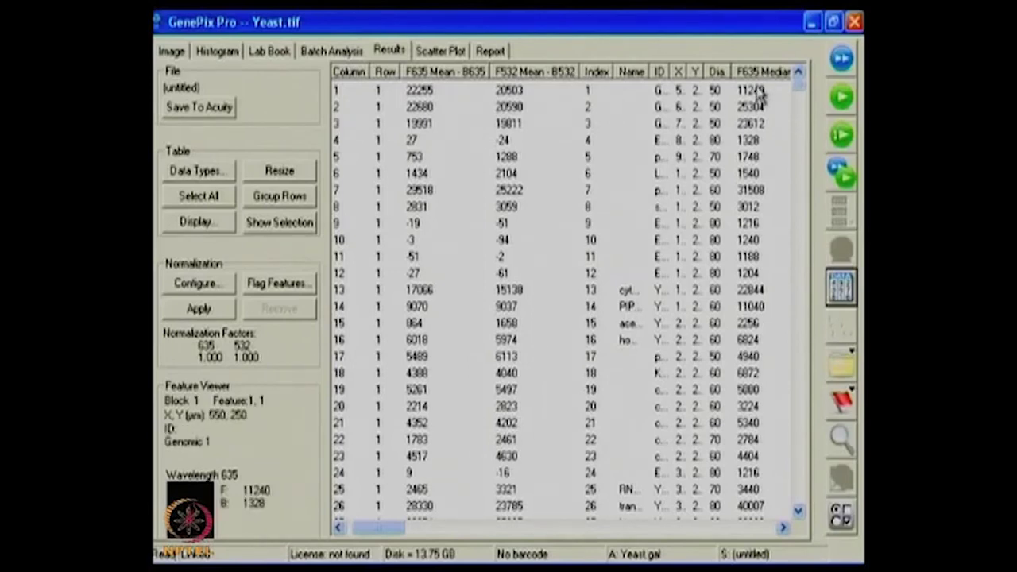
drag(392, 528, 508, 530)
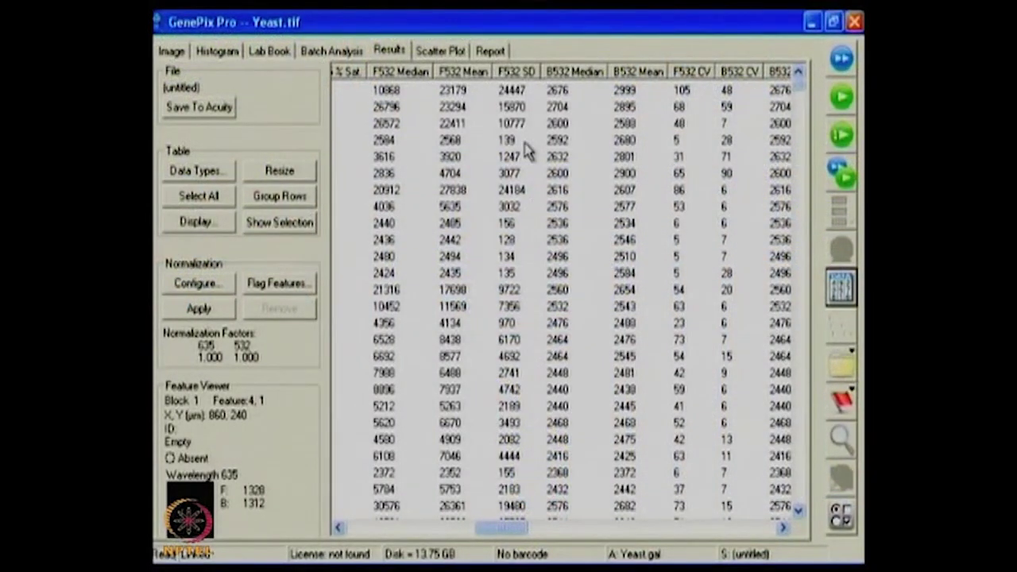
Examine the scatter plot of F635 Median against F532 Median along its regression line.
click(445, 54)
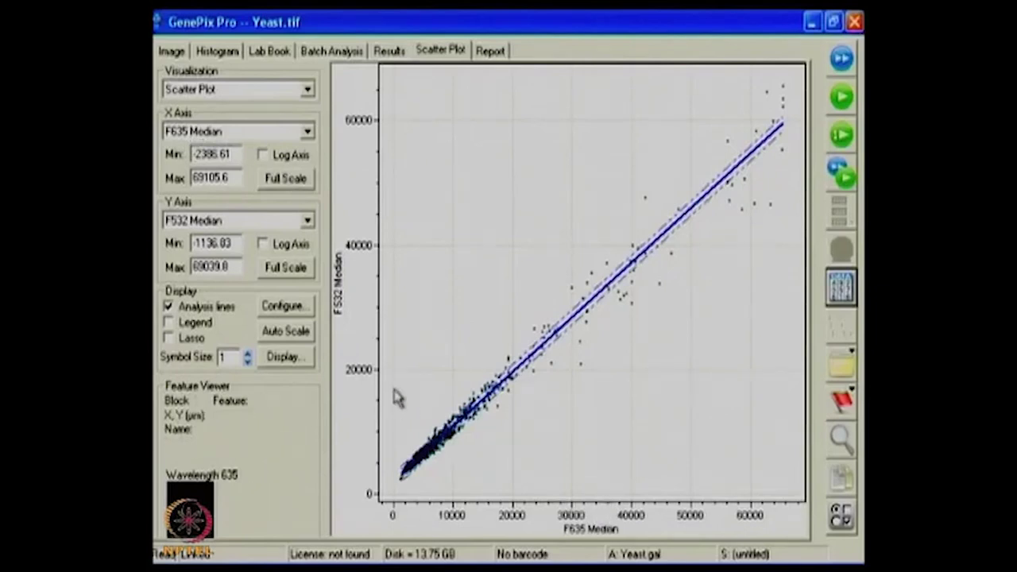
mouse_move(511, 403)
mouse_move(463, 419)
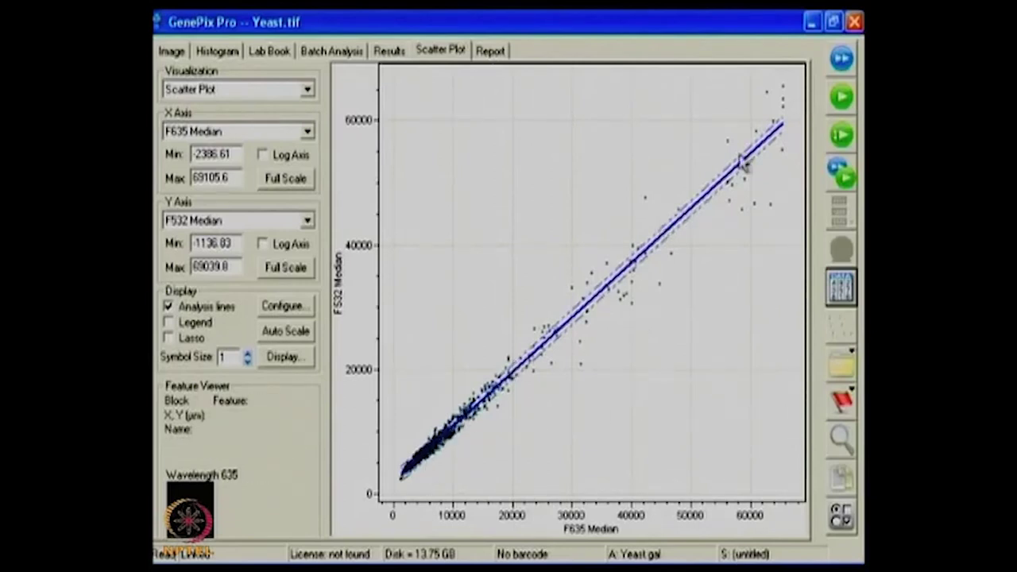